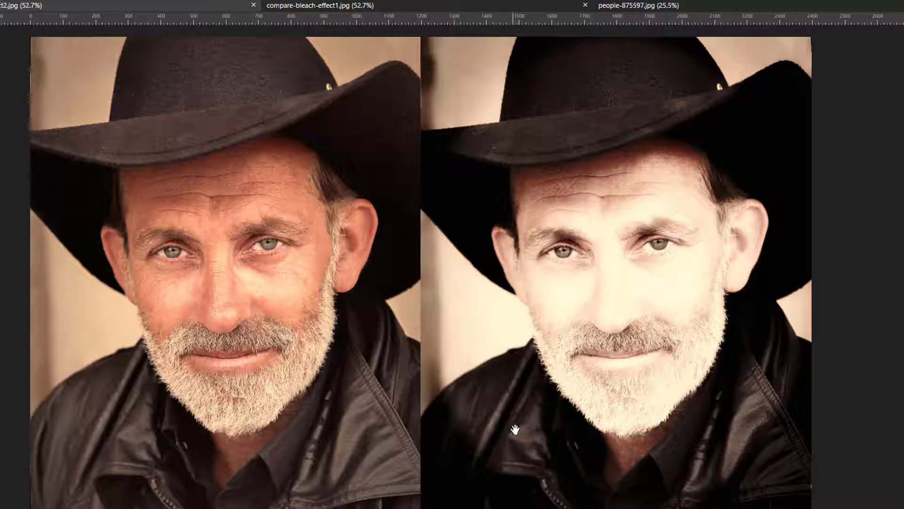
Step: Review the before-and-after results in the compare-bleach-effect1.jpg and compare-bleach-effect2.jpg images
click(431, 8)
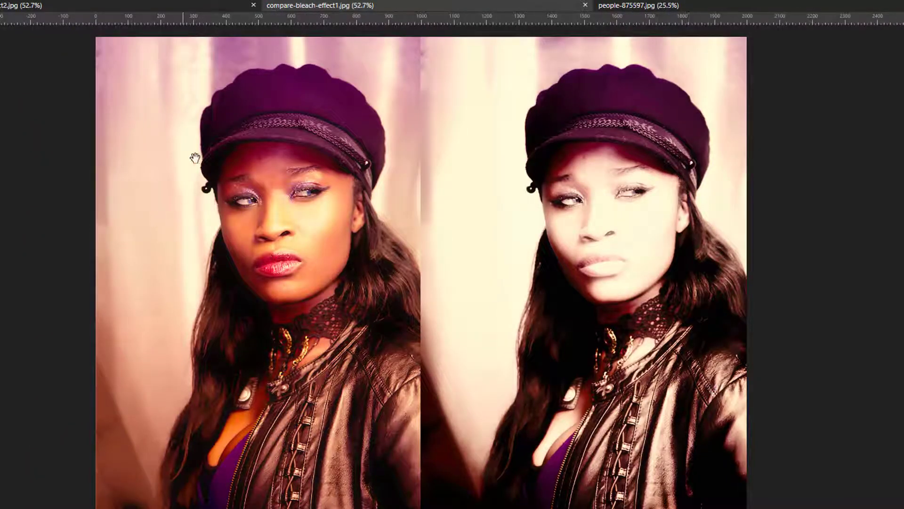
click(204, 4)
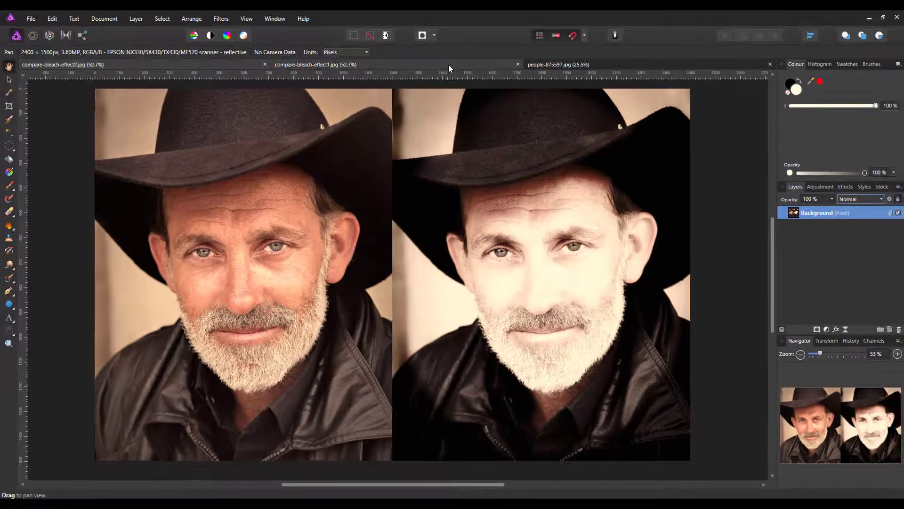
click(494, 4)
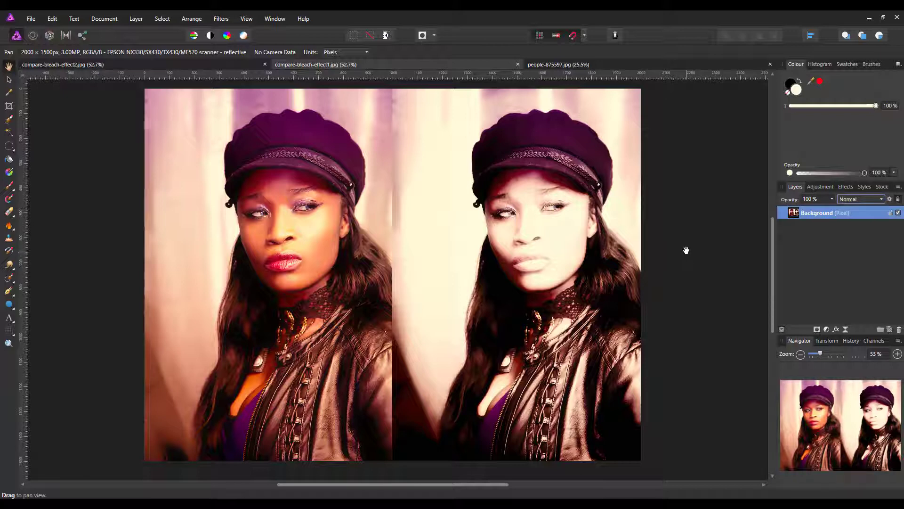
Step: Switch to people-875597.jpg and duplicate its Background layer
click(667, 66)
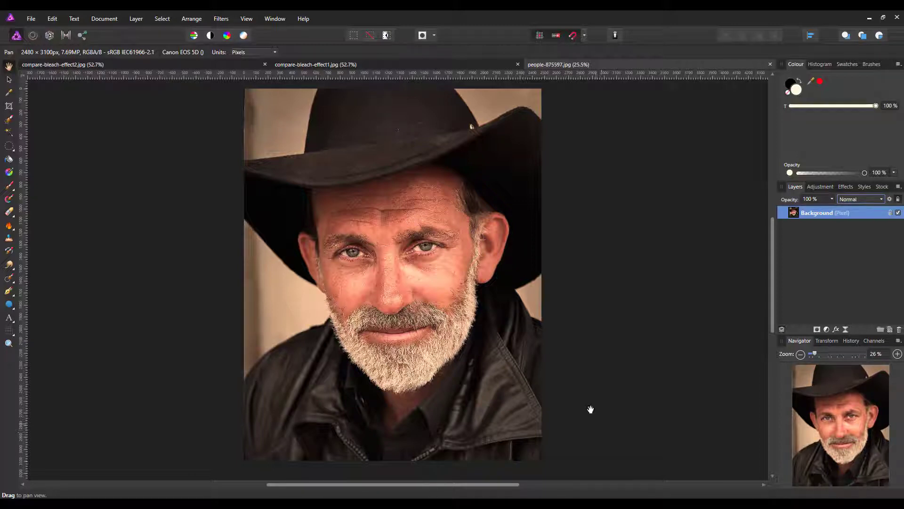
right_click(841, 213)
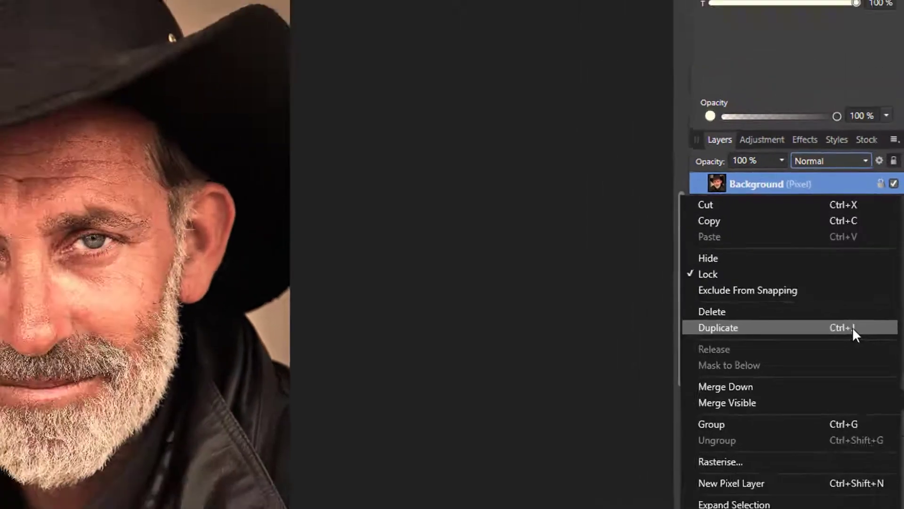
click(832, 357)
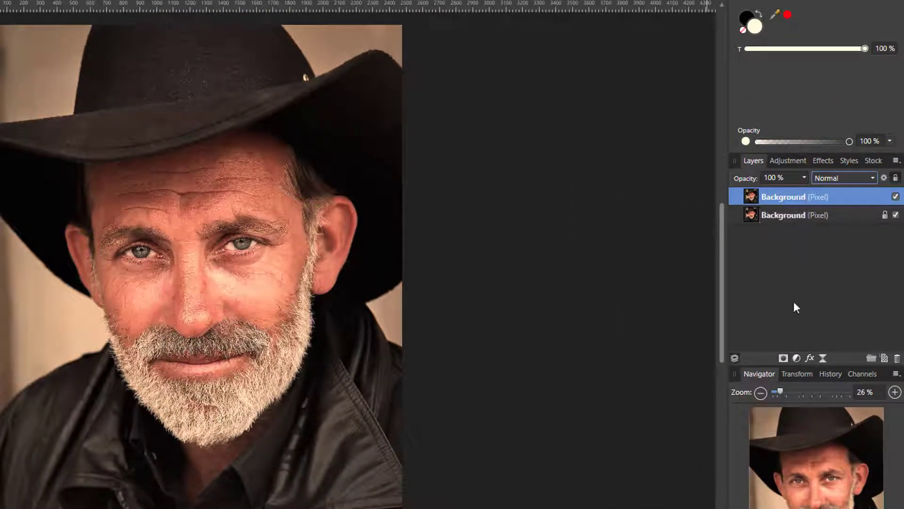
Step: Add a Black and White adjustment with all colour values at 100% and merge it into the duplicated layer
click(795, 358)
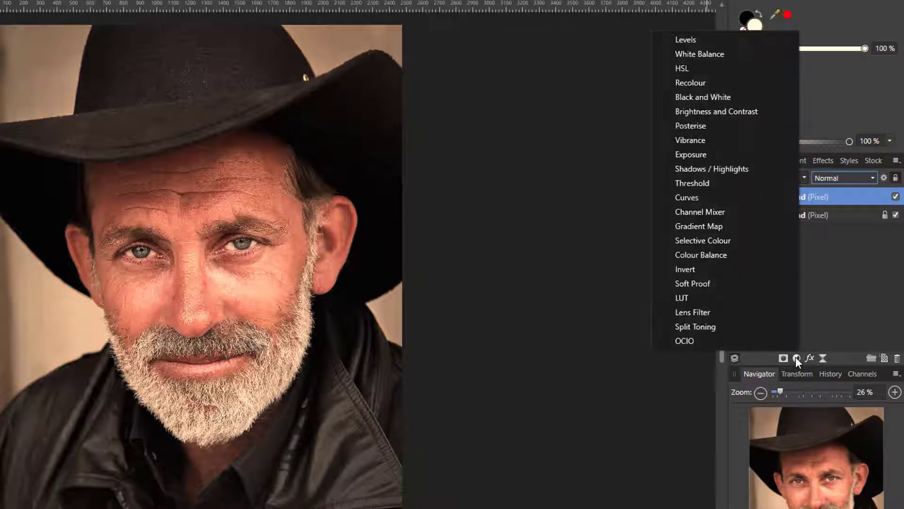
click(694, 97)
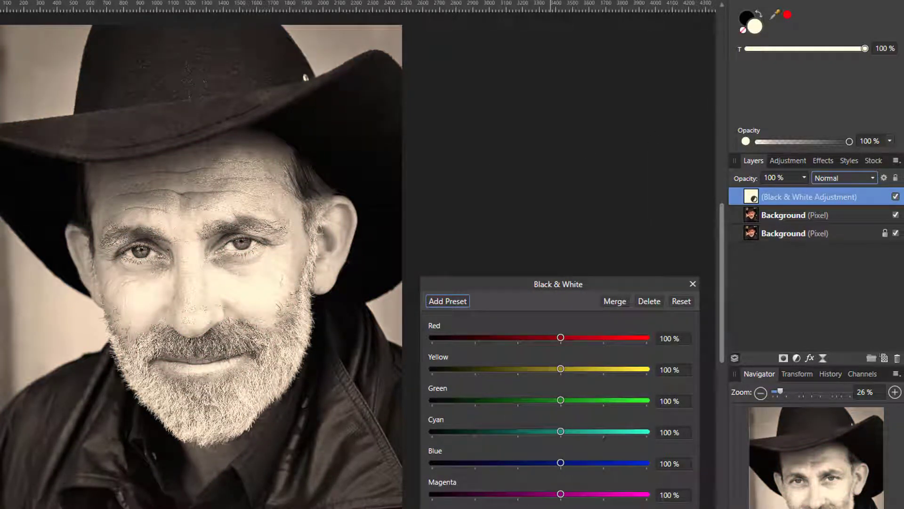
click(614, 300)
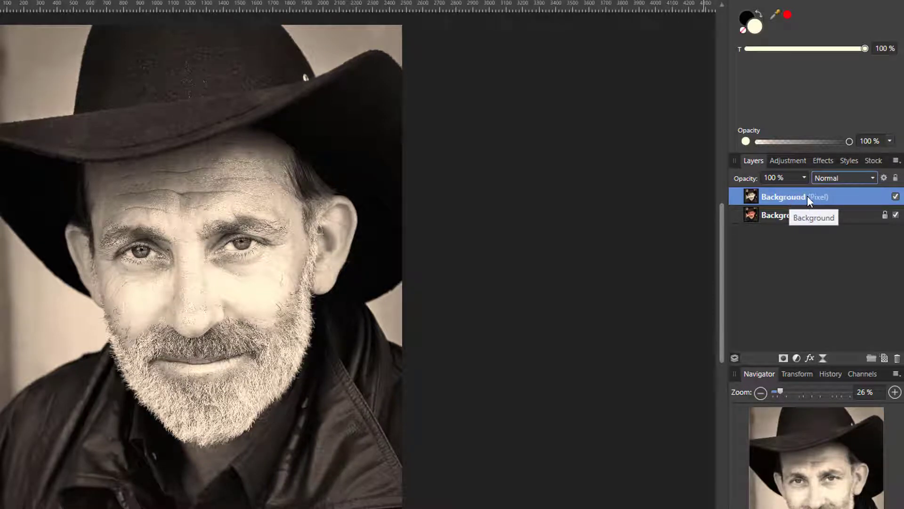
Step: Try the Overlay blend mode on the black-and-white layer, and settle on Hard Light
click(874, 179)
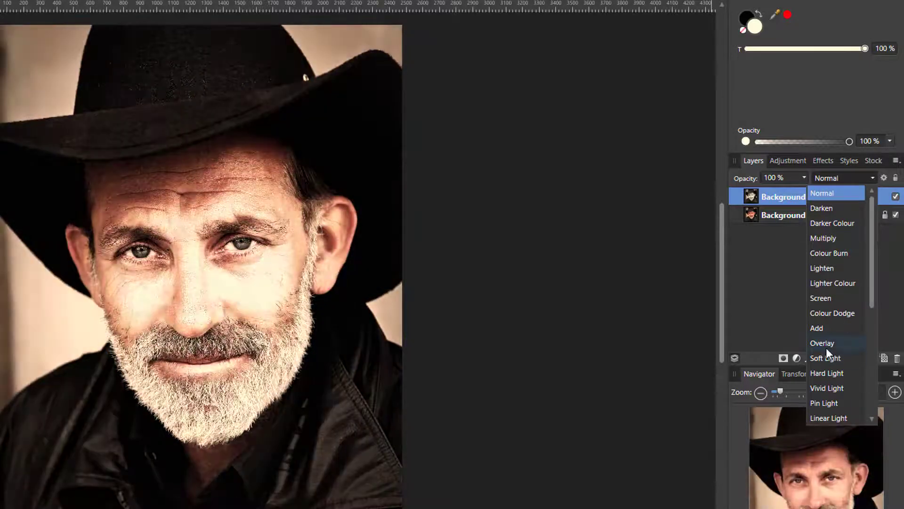
click(822, 342)
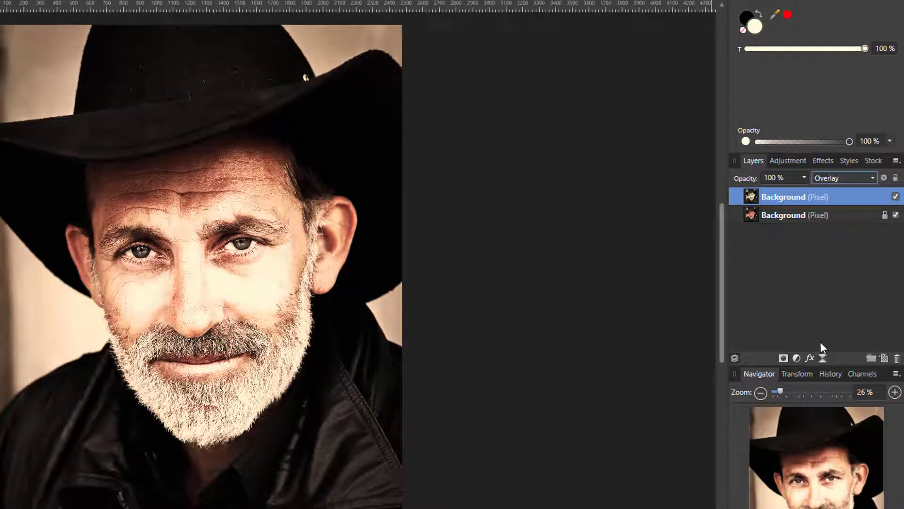
click(873, 179)
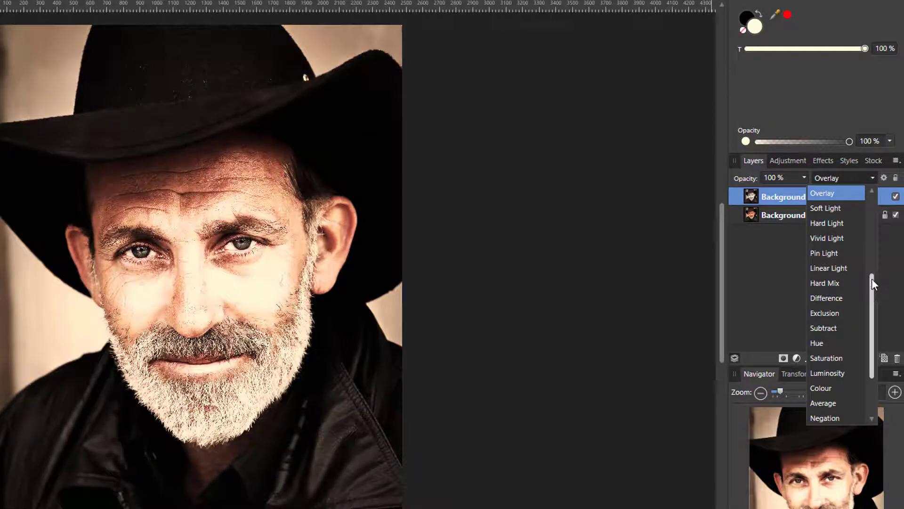
drag(872, 278, 872, 260)
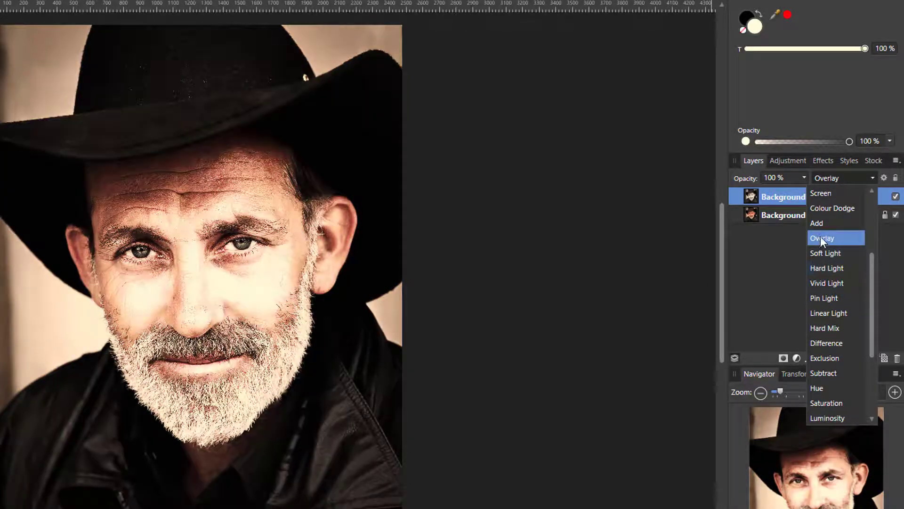
click(827, 267)
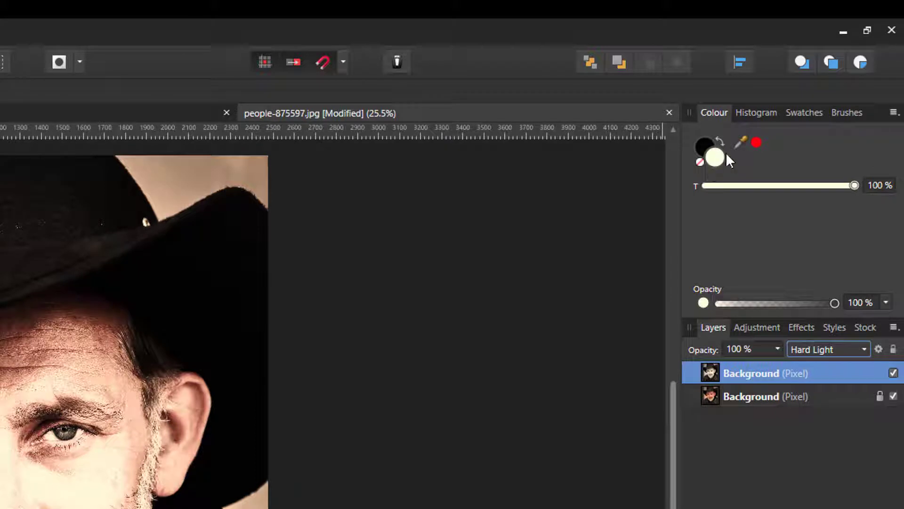
Step: Make black the active colour and apply a Diffuse Glow with 100 px radius, 5% intensity, 7% threshold and 76% opacity
click(702, 143)
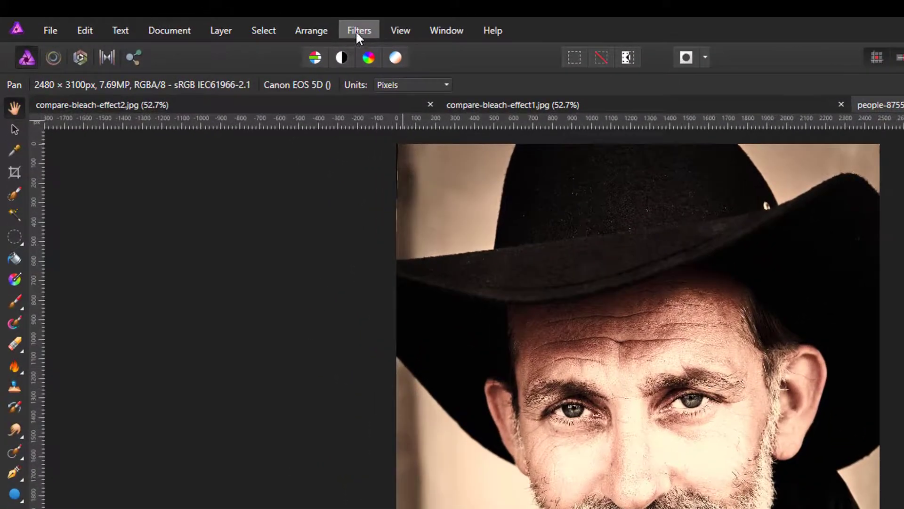
click(358, 34)
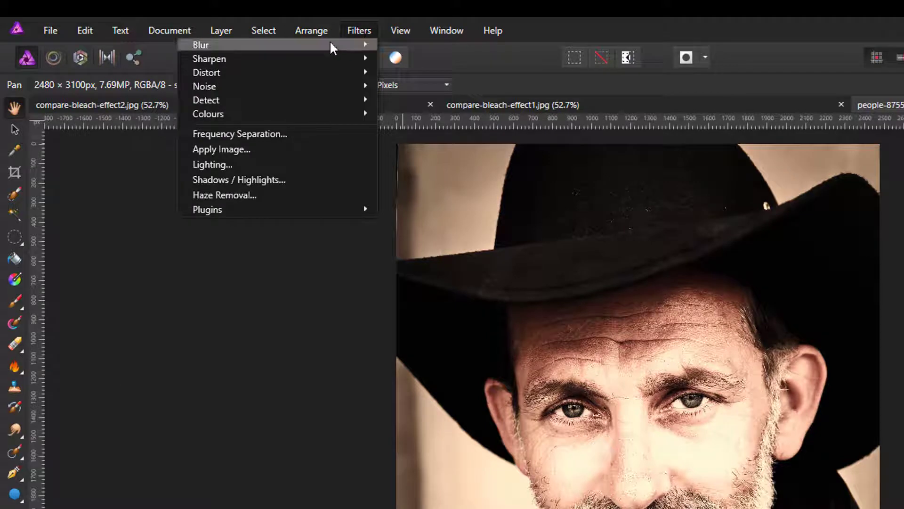
mouse_move(275, 49)
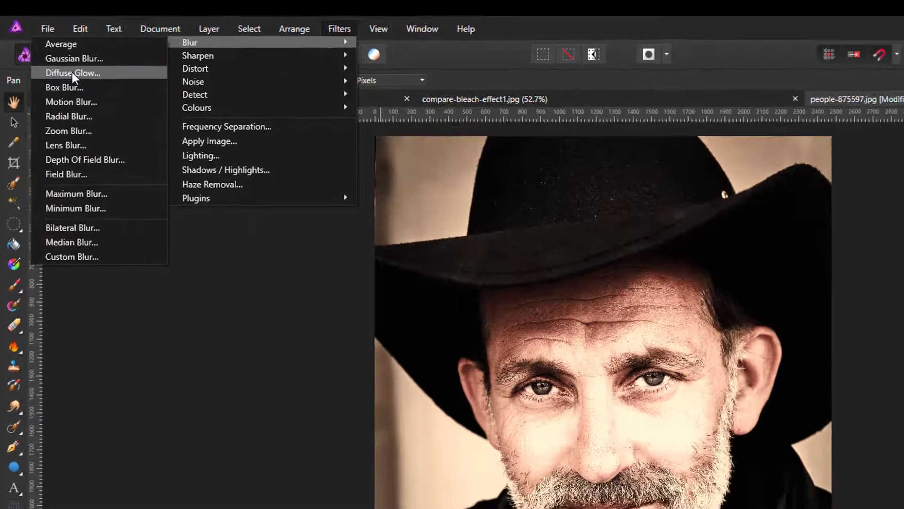
click(76, 78)
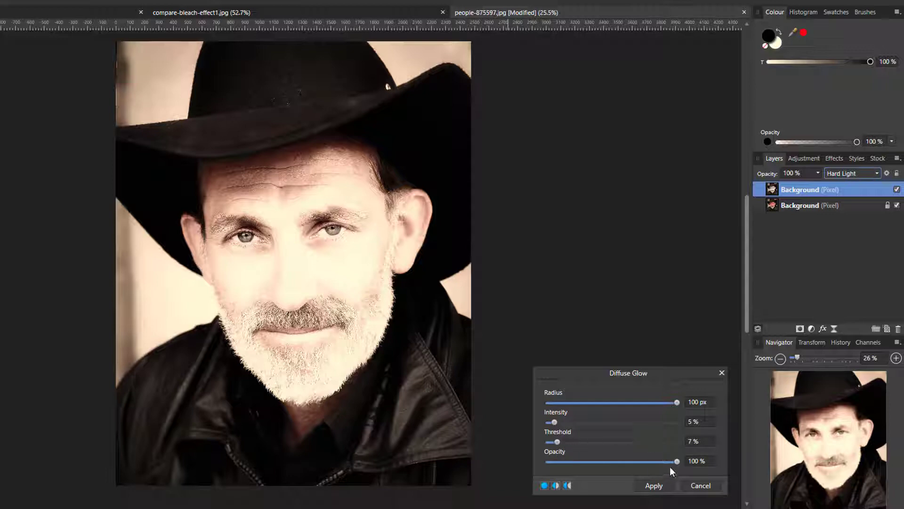
drag(677, 462, 646, 463)
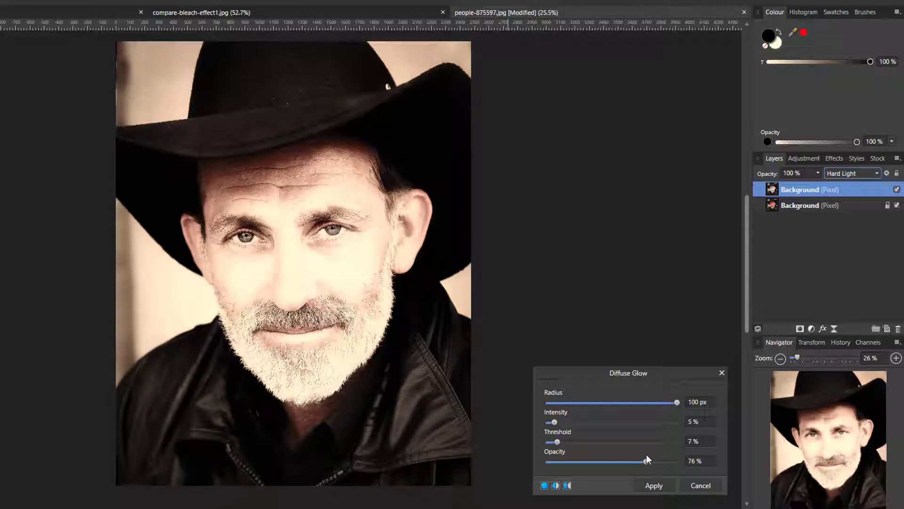
click(651, 485)
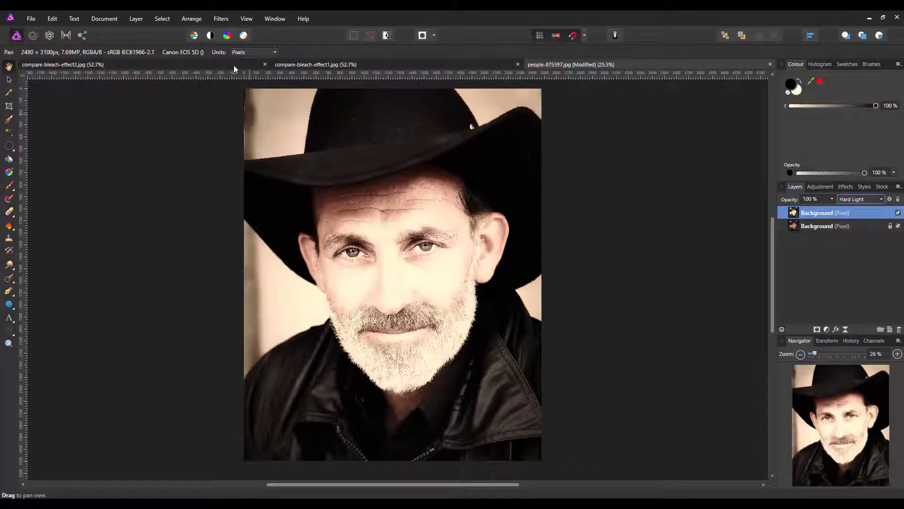
Step: Apply a Gaussian Blur with a 1 px radius to the black-and-white layer
click(222, 19)
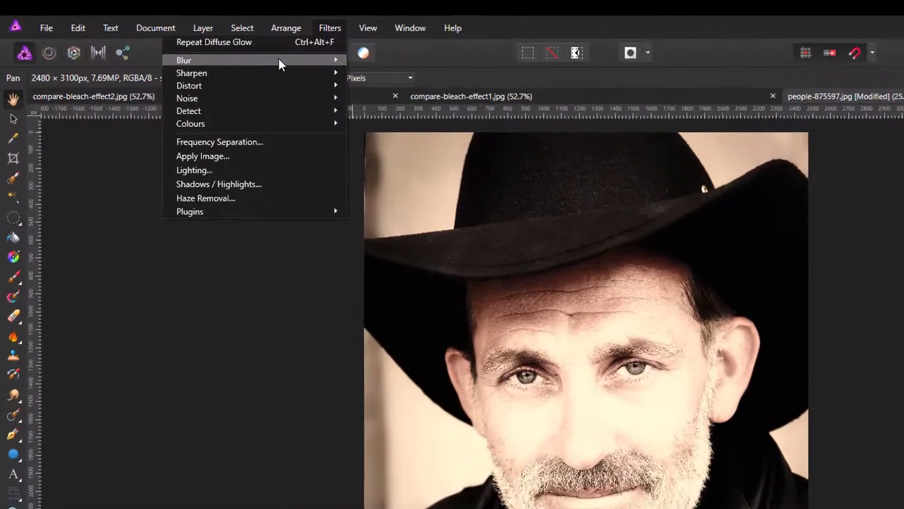
mouse_move(255, 64)
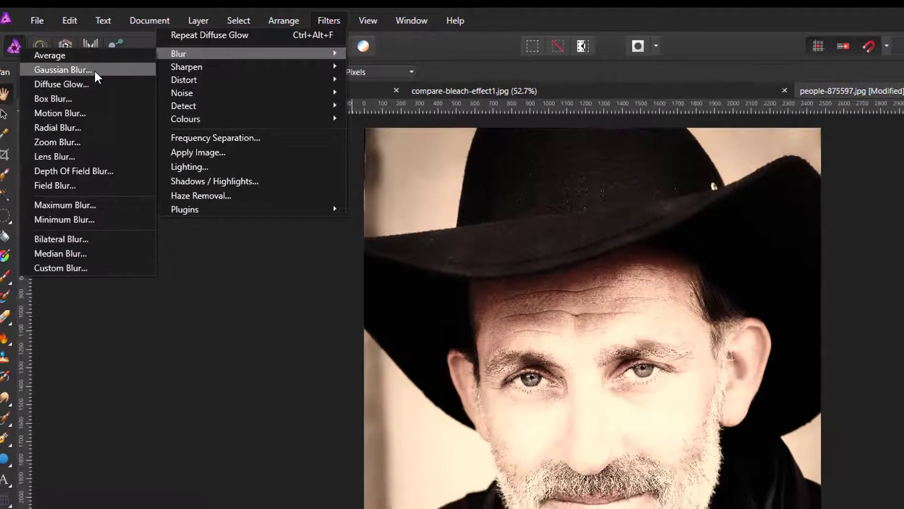
click(94, 70)
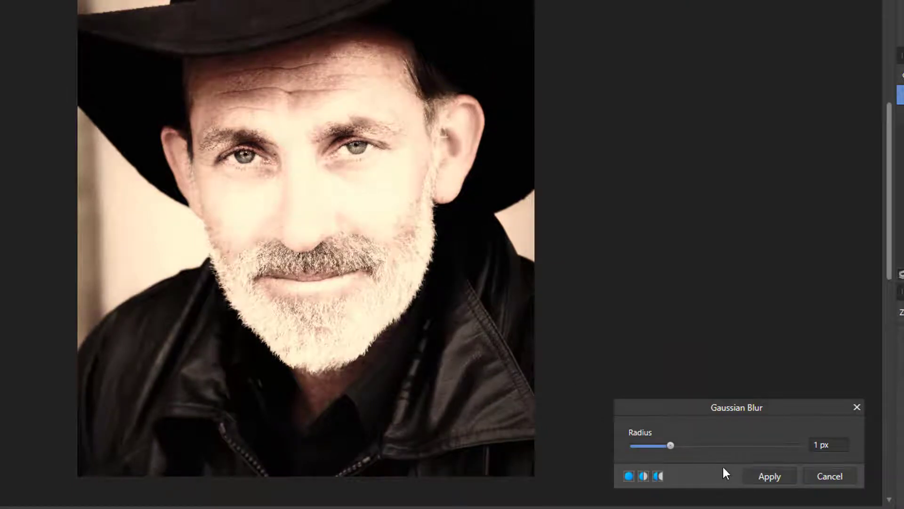
click(768, 477)
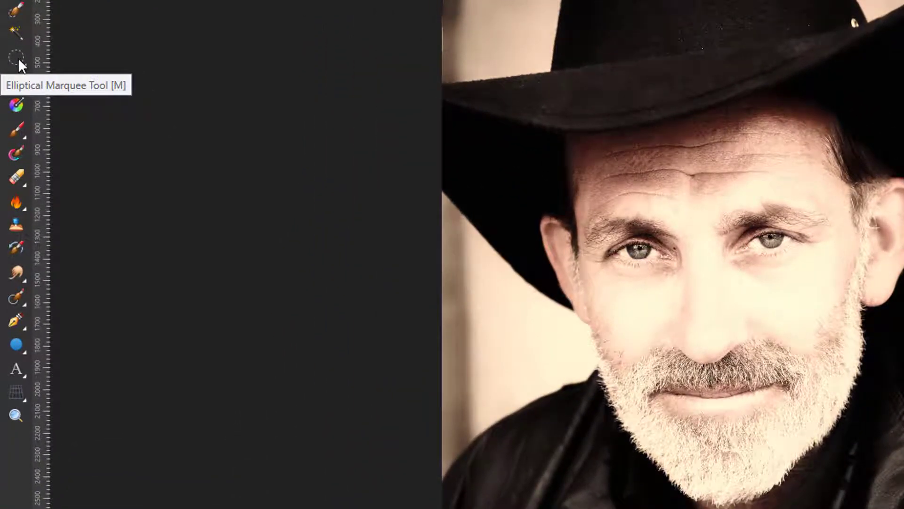
Step: Make an elliptical selection spanning nearly the whole photo and invert it so the corners and edges are selected
click(24, 64)
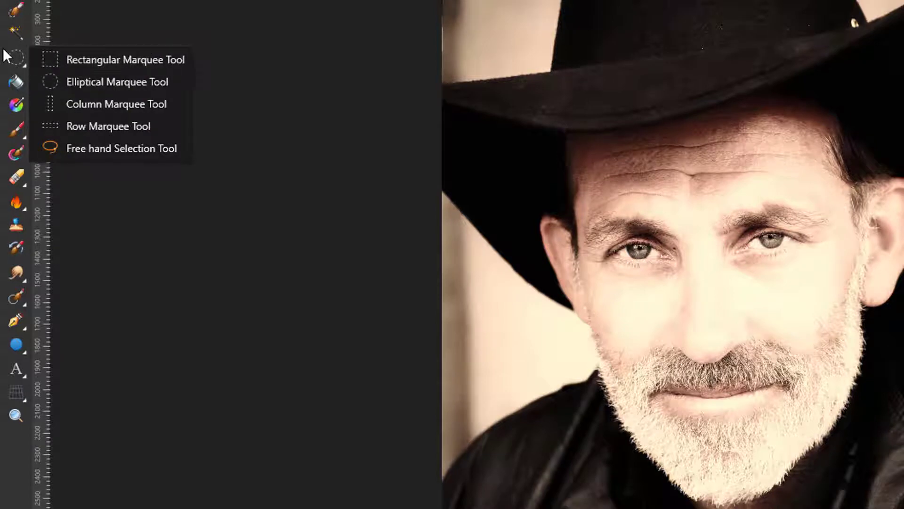
click(91, 82)
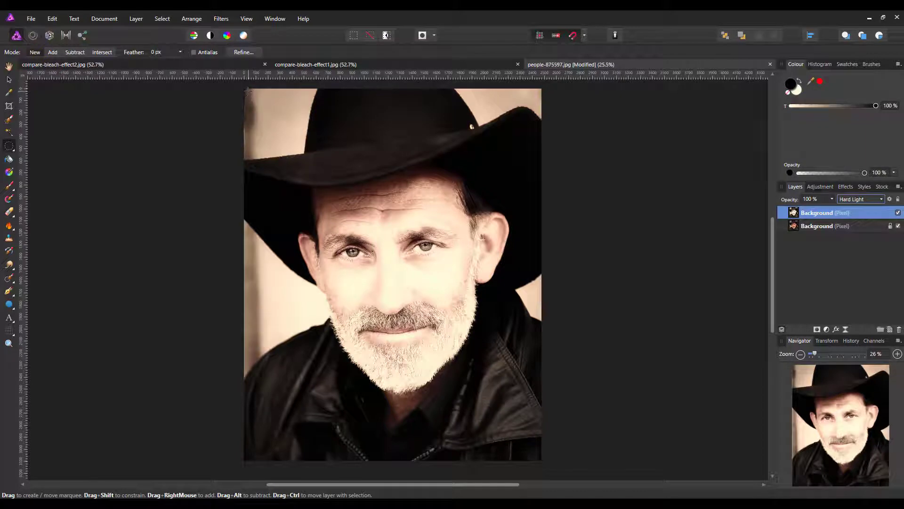
drag(248, 90, 538, 457)
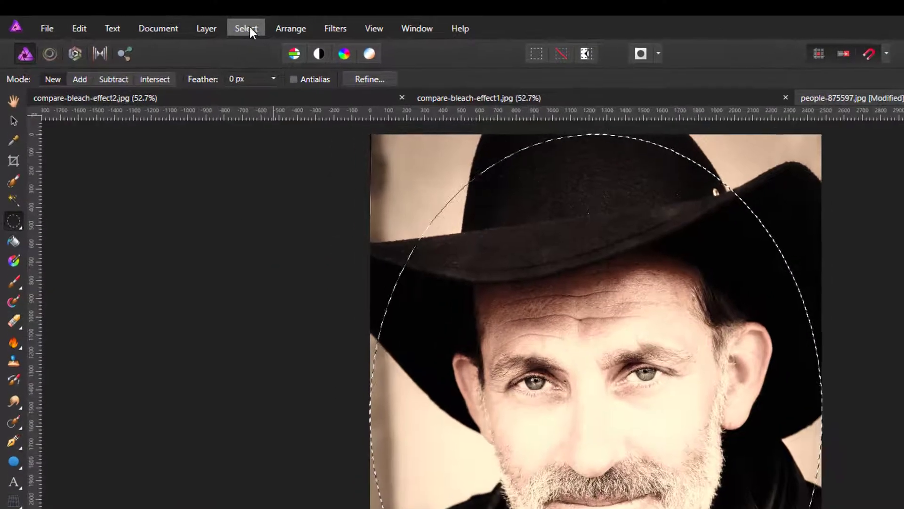
click(250, 29)
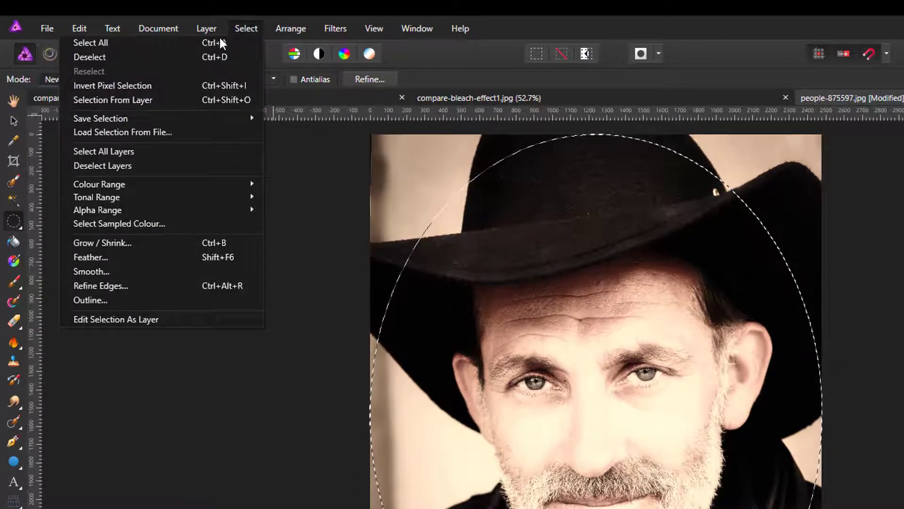
click(129, 84)
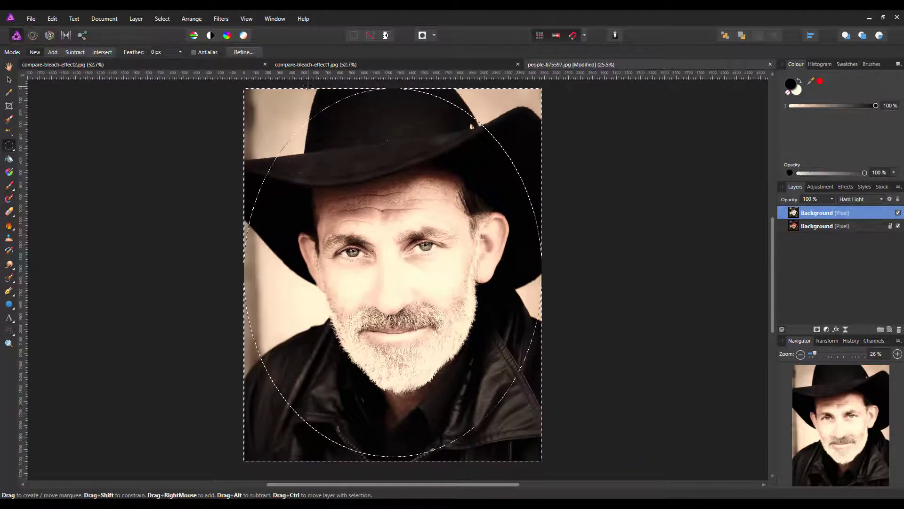
Step: Refine the inverted selection with a feather of slightly more than 67 px, keeping the output as a selection
click(244, 52)
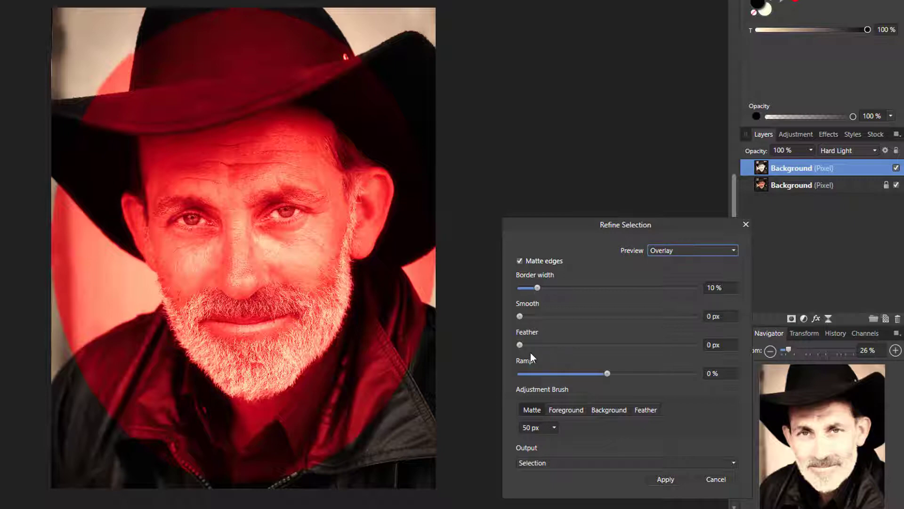
drag(522, 346, 637, 358)
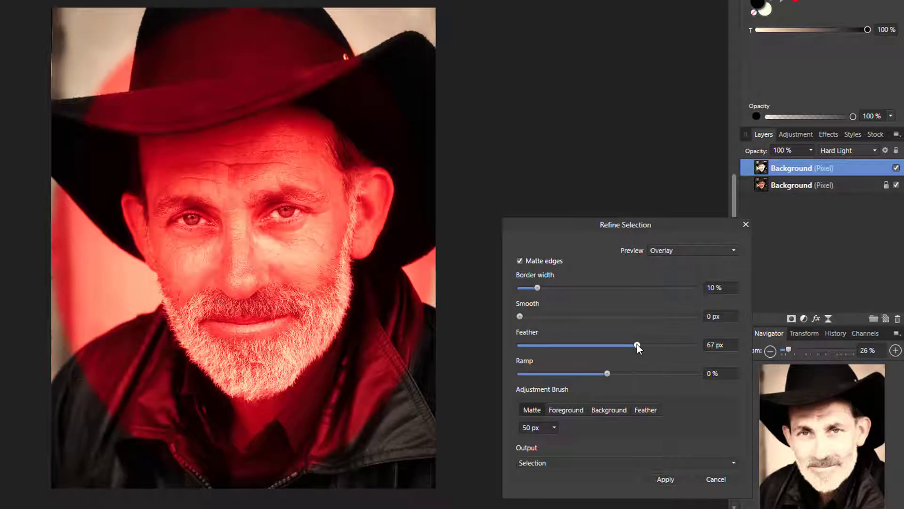
drag(637, 345, 648, 345)
click(666, 478)
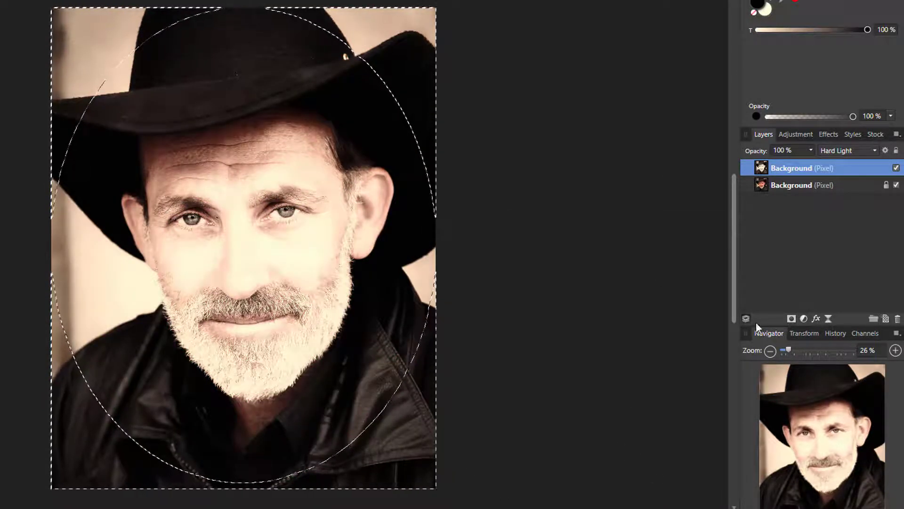
Step: Darken the selected edges into a vignette with a Levels adjustment, setting gamma to 1.694 and black level to 17%
click(803, 318)
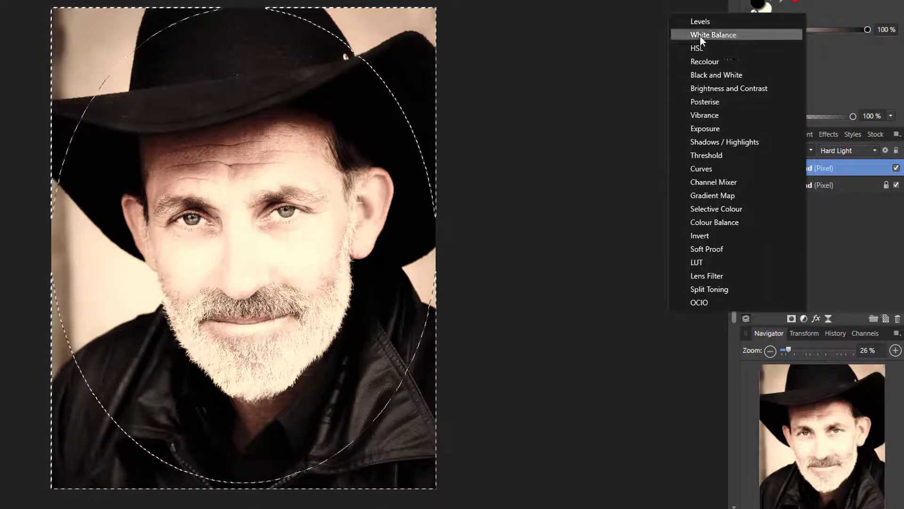
click(699, 22)
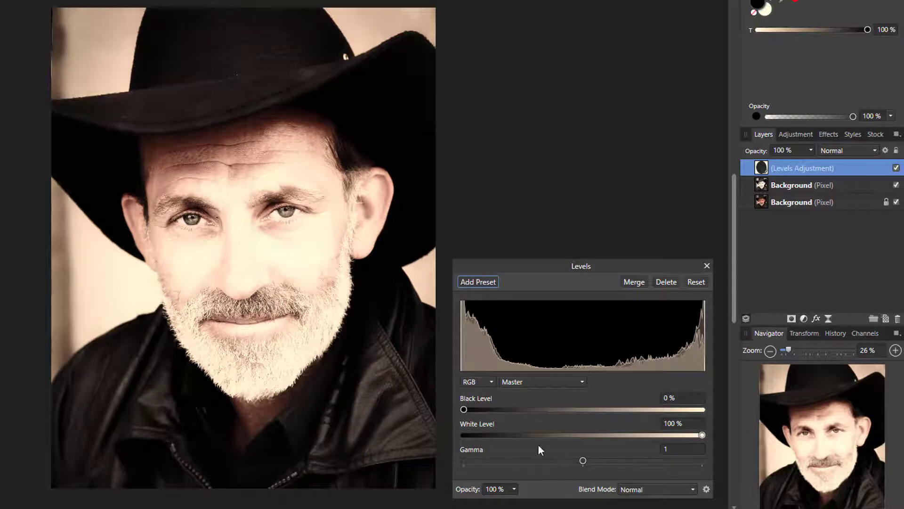
drag(584, 460, 708, 457)
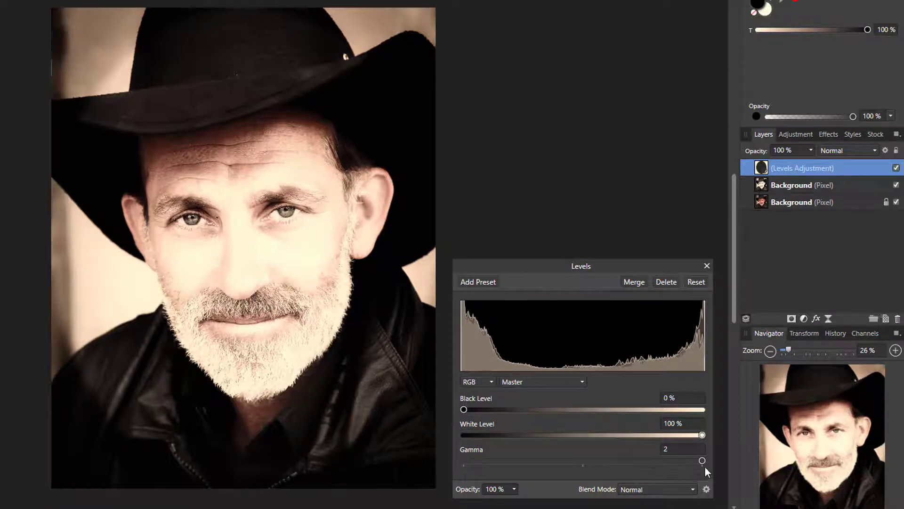
drag(664, 465, 666, 465)
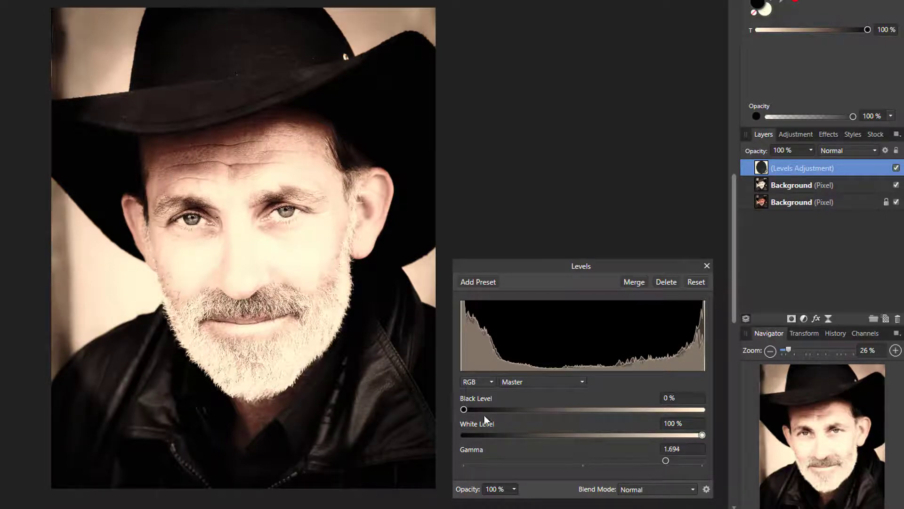
mouse_move(465, 410)
mouse_down()
mouse_move(515, 414)
mouse_move(504, 409)
mouse_up()
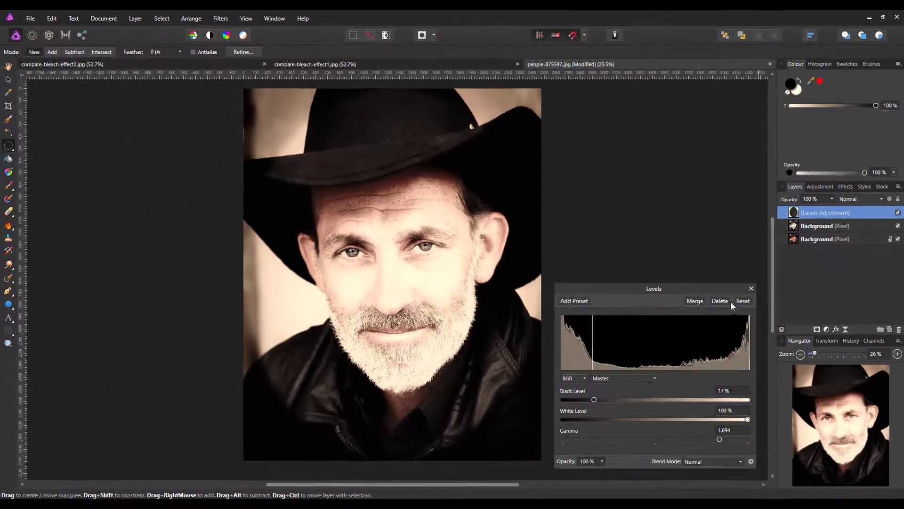
click(752, 288)
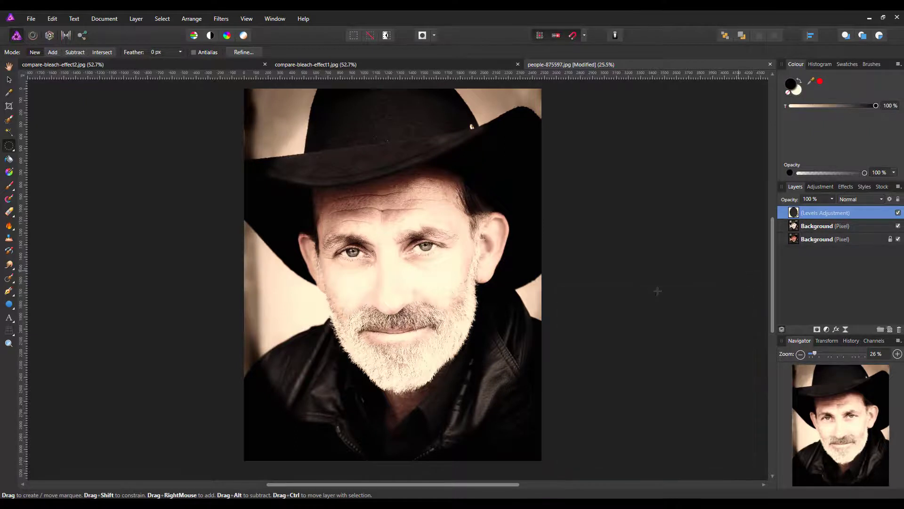